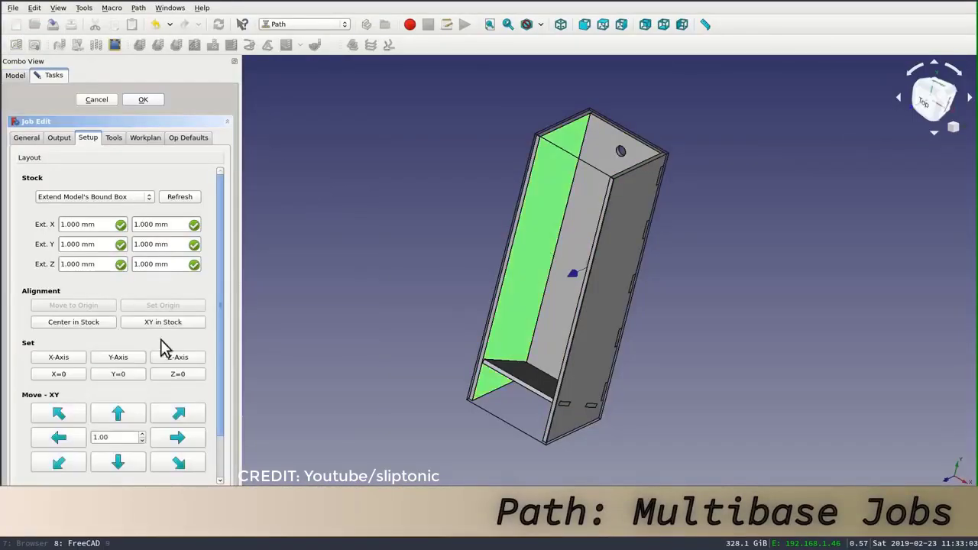
Nudge the gripping tool's position twice with the Move-XY arrows
{"action": "left_click", "coordinate": [189, 442]}
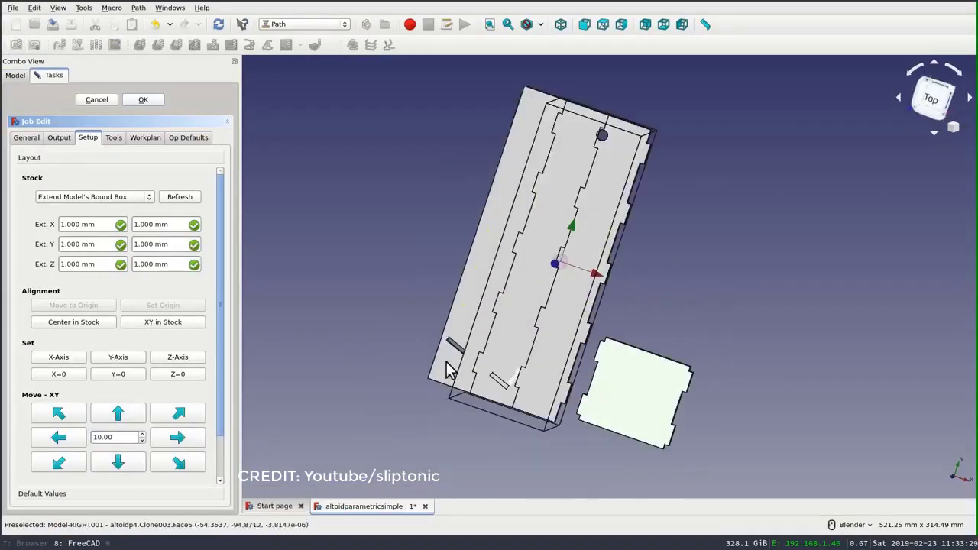
{"action": "left_click", "coordinate": [59, 438]}
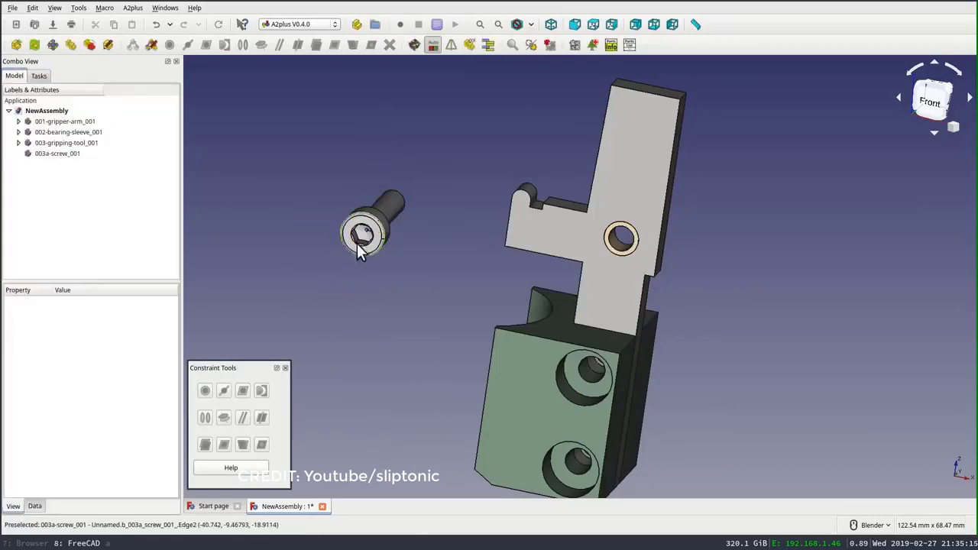
Seat the screw in the gripping tool's hole with an A2plus constraint
{"action": "left_click", "coordinate": [205, 419]}
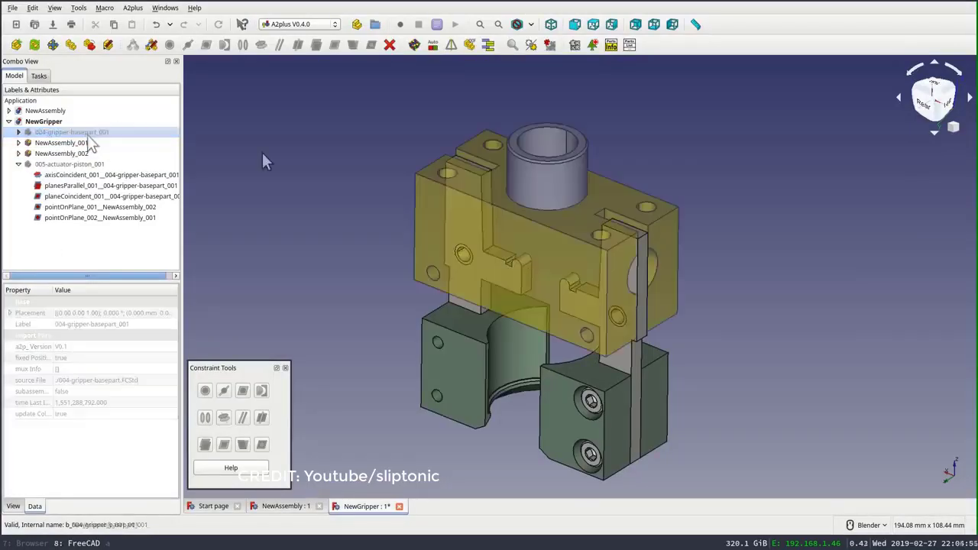
View the gripper from the rear, re-solve its constraints, and drop a Ruler on the Tinkercad workplane
{"action": "key", "text": "4"}
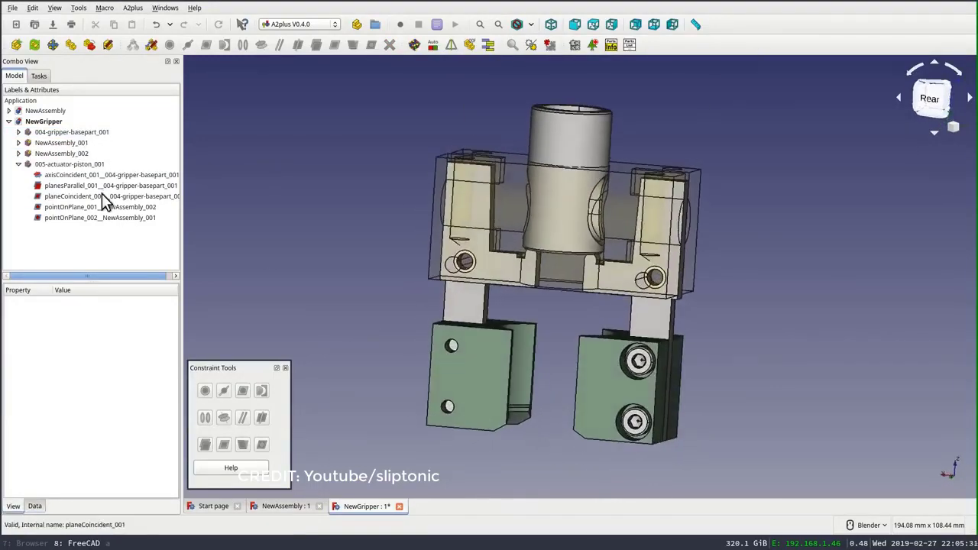
{"action": "left_click", "coordinate": [310, 448]}
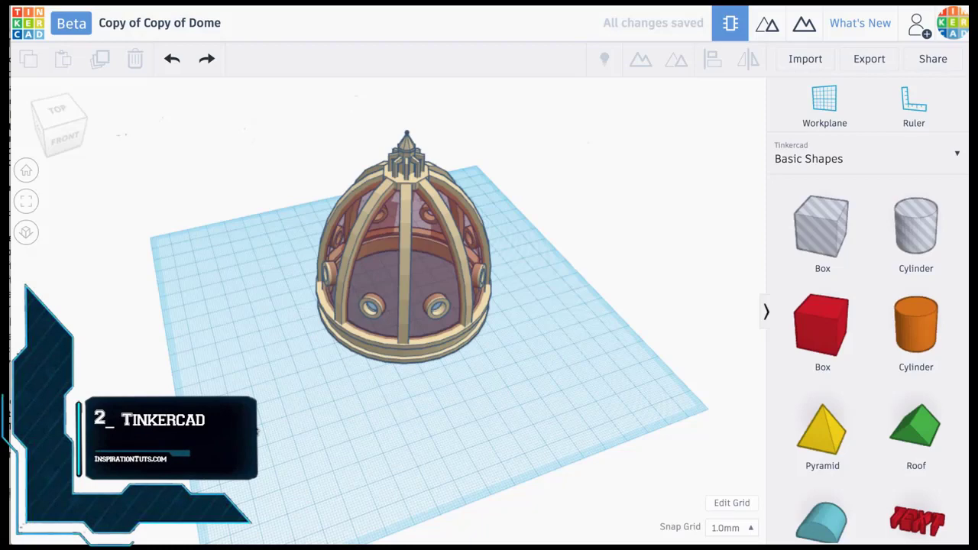
{"action": "left_click_drag", "start_coordinate": [907, 103], "coordinate": [280, 429]}
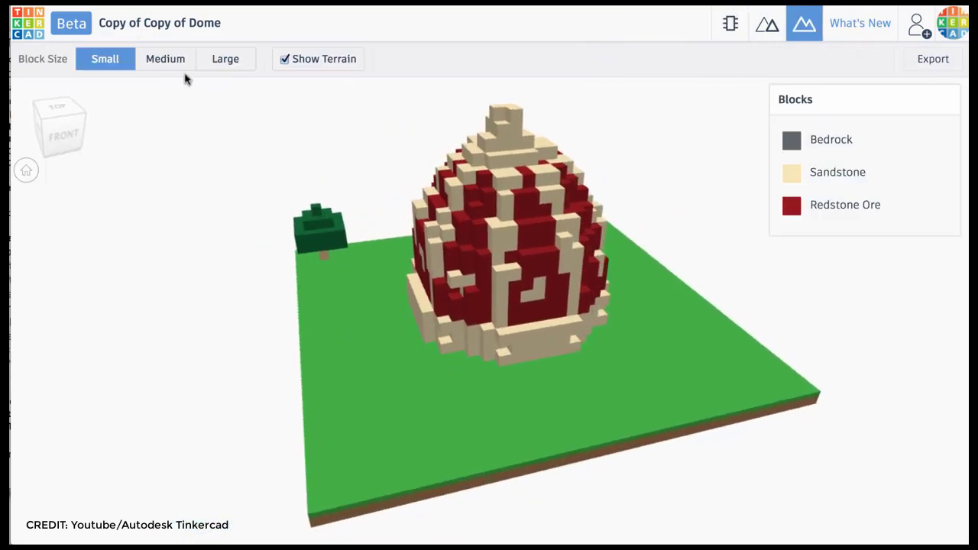
Switch the block preview from Medium to Large and back to Medium block size
{"action": "left_click", "coordinate": [176, 65]}
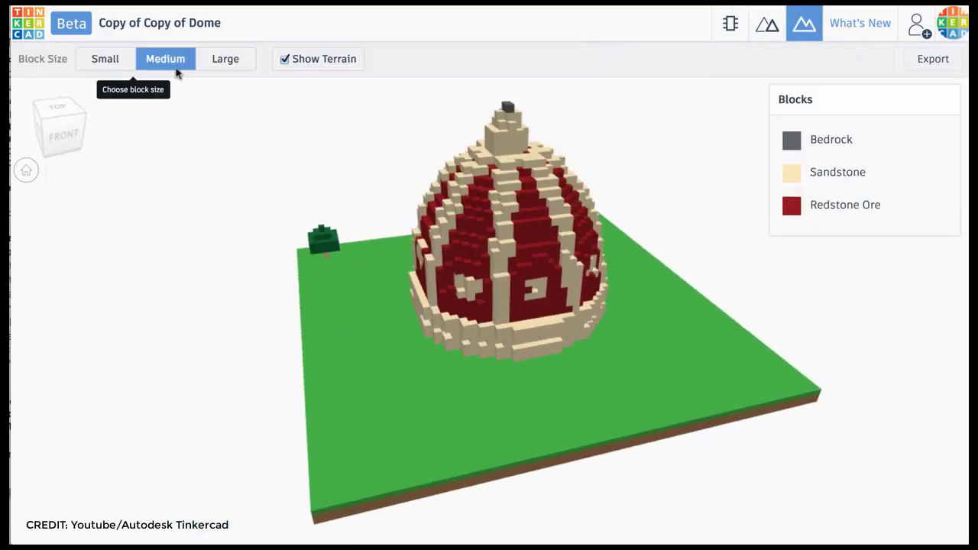
{"action": "left_click", "coordinate": [225, 61]}
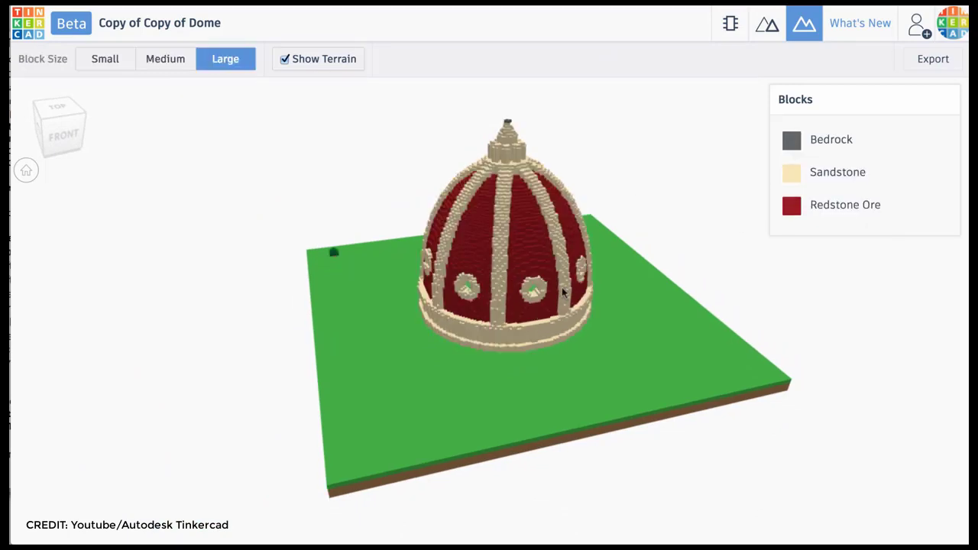
{"action": "left_click", "coordinate": [165, 59]}
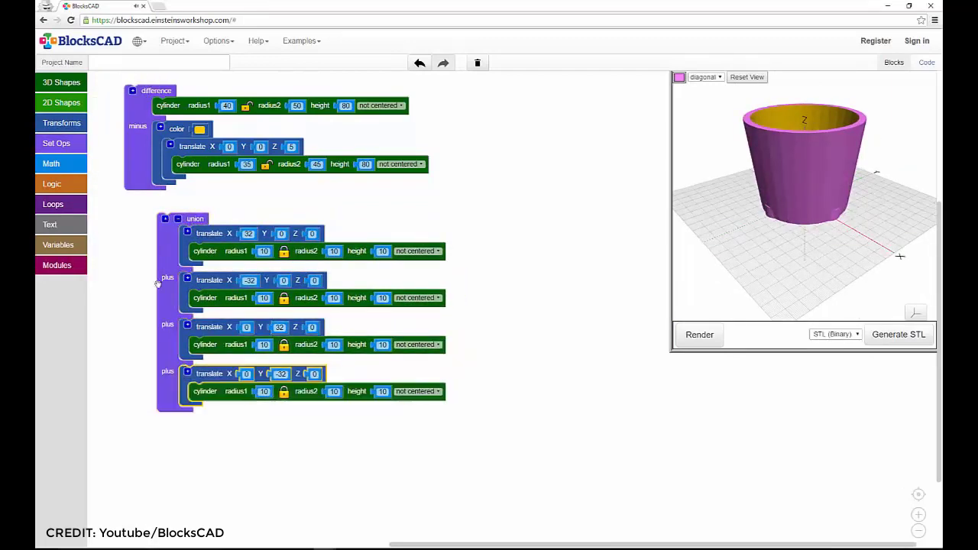
Drop the four-cylinder union into the difference's minus slot to cut the base holes
{"action": "left_click_drag", "start_coordinate": [158, 284], "coordinate": [154, 262]}
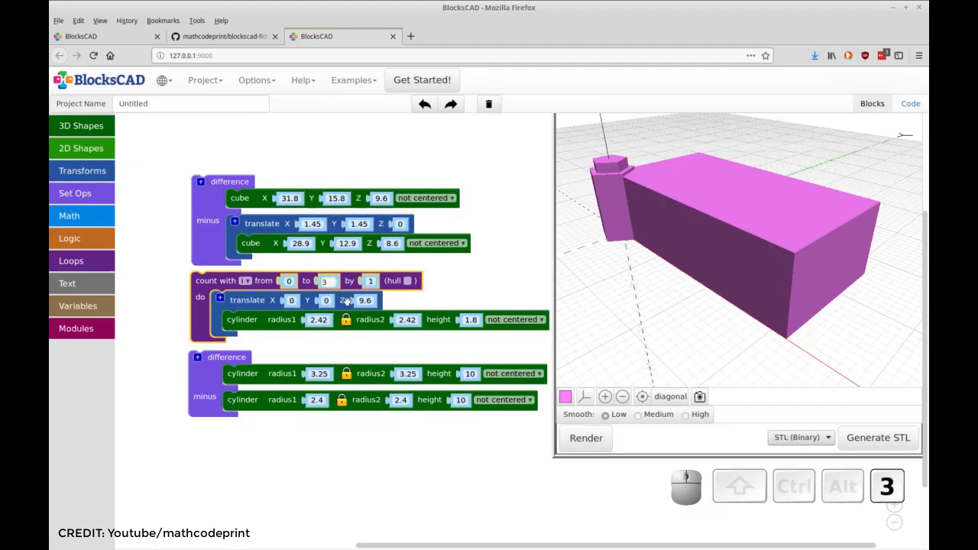
Add i×8 loop math to the stud translate X and Y, and wrap the tube loop in sides 25
{"action": "left_click", "coordinate": [76, 266]}
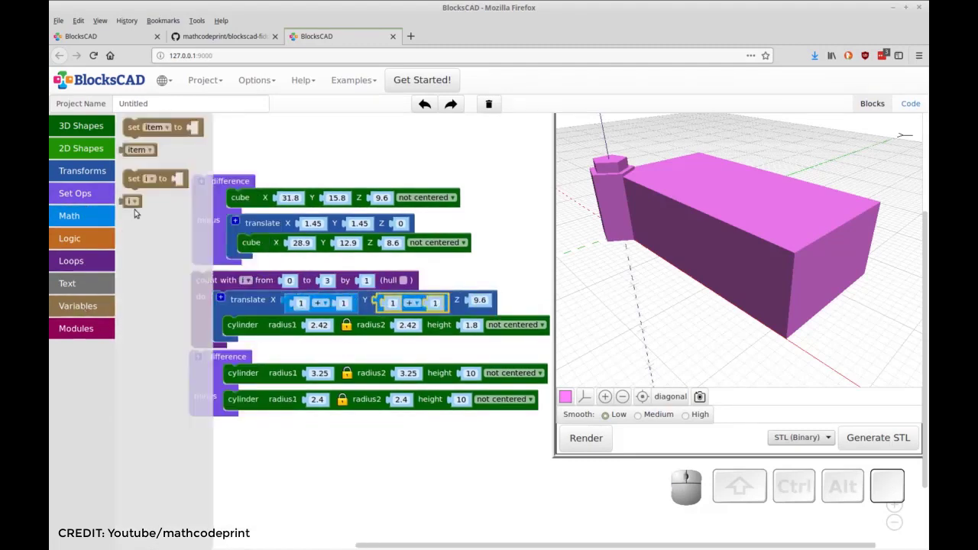
{"action": "left_click_drag", "start_coordinate": [152, 183], "coordinate": [338, 325]}
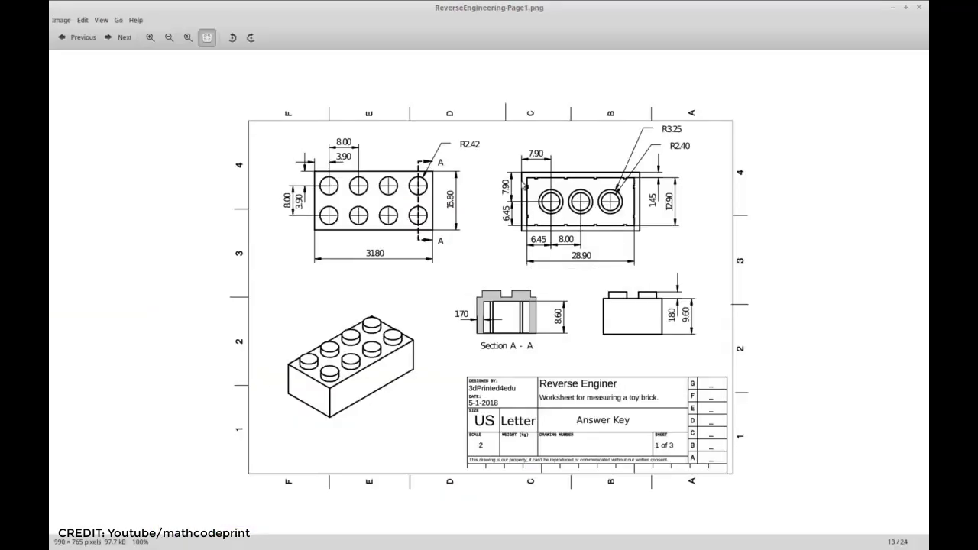
{"action": "key", "text": "ctrl+alt+Left"}
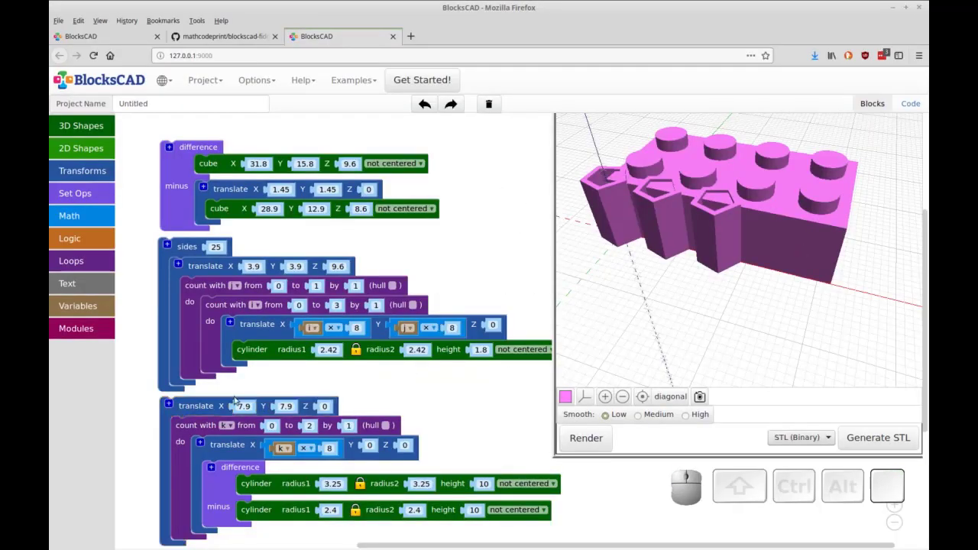
{"action": "mouse_move", "coordinate": [596, 321]}
{"action": "left_mouse_down"}
{"action": "mouse_move", "coordinate": [725, 255]}
{"action": "mouse_move", "coordinate": [664, 383]}
{"action": "left_mouse_up"}
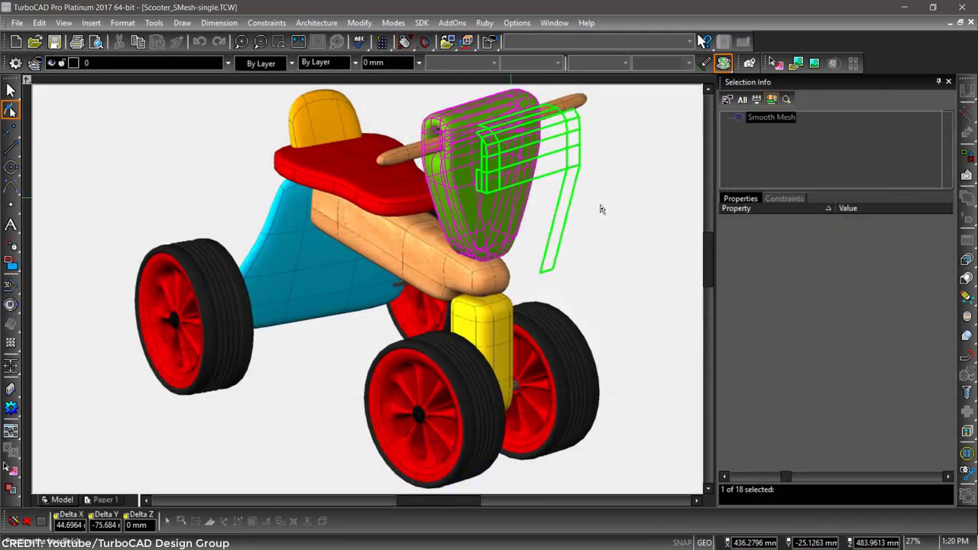
Drag the scooter's smooth-mesh front piece to the right and deselect it
{"action": "left_click_drag", "start_coordinate": [512, 201], "coordinate": [611, 207]}
{"action": "left_click", "coordinate": [611, 201]}
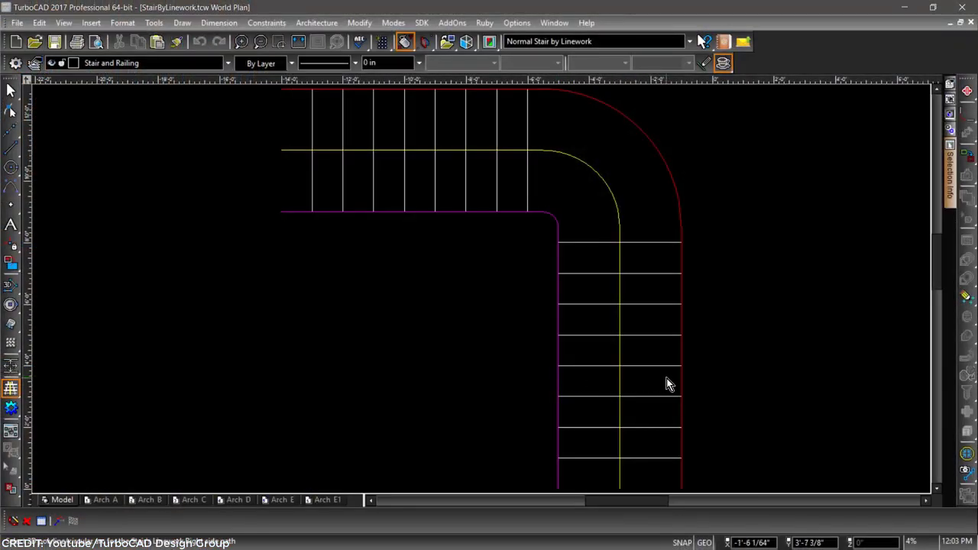
Finish the 3D stair from the linework, then step through and cancel the new-drawing wizard
{"action": "right_click", "coordinate": [297, 229]}
{"action": "left_click", "coordinate": [327, 321]}
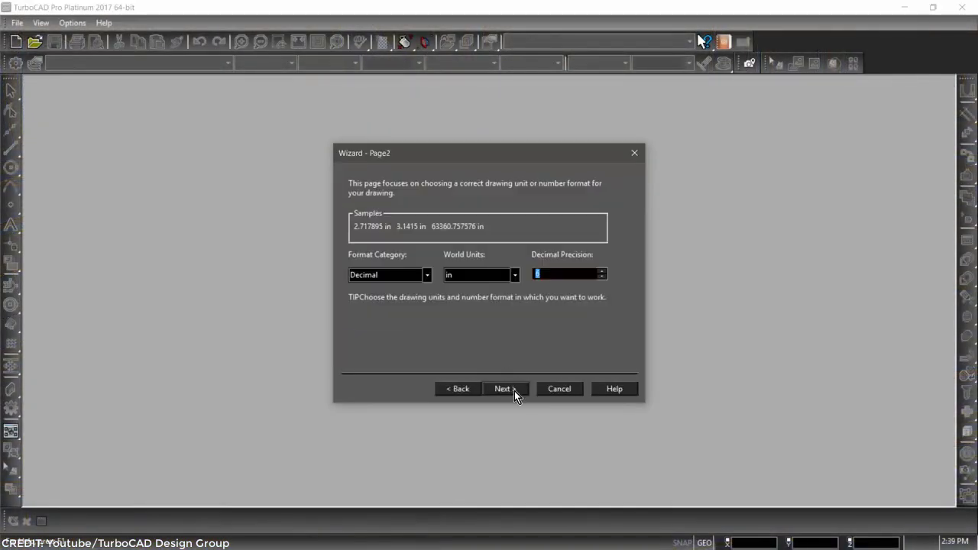
{"action": "left_click", "coordinate": [514, 391]}
{"action": "left_click", "coordinate": [512, 392]}
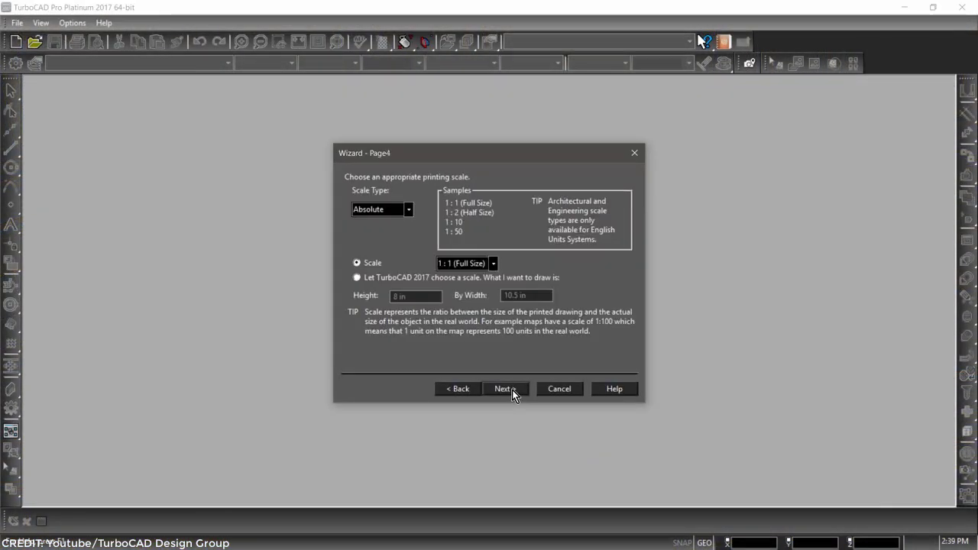
{"action": "left_click", "coordinate": [559, 389]}
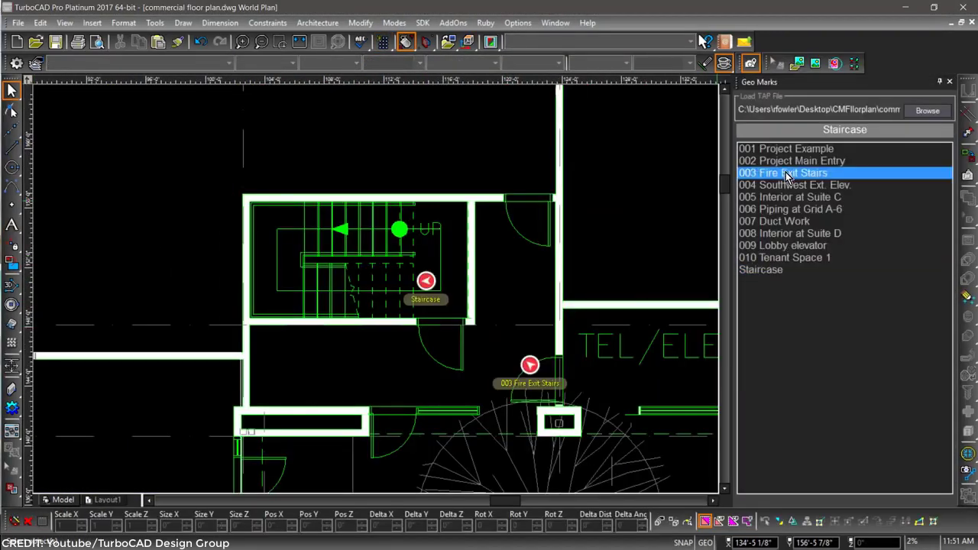
{"action": "double_click", "coordinate": [787, 175]}
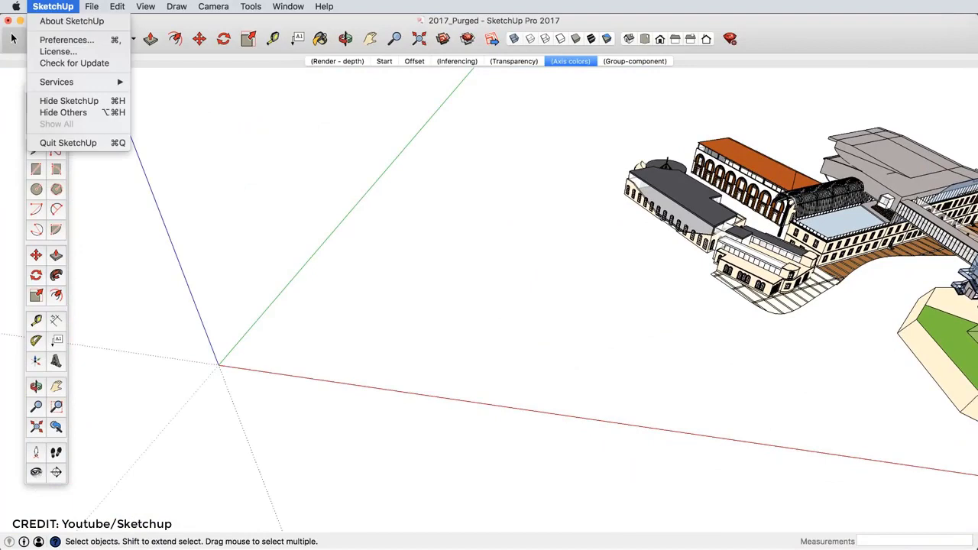
Pick a new red axis colour in Preferences and close the window
{"action": "left_click", "coordinate": [67, 39]}
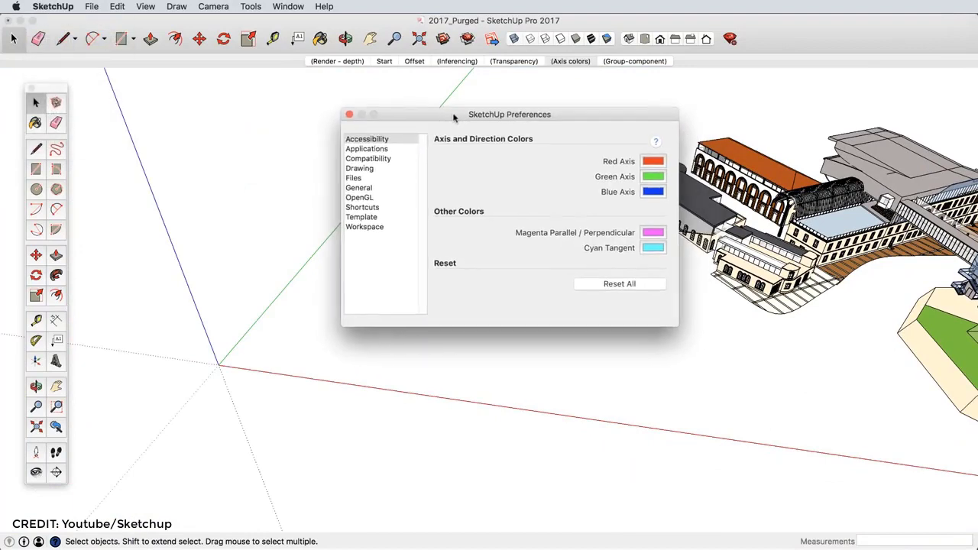
{"action": "left_click", "coordinate": [654, 151]}
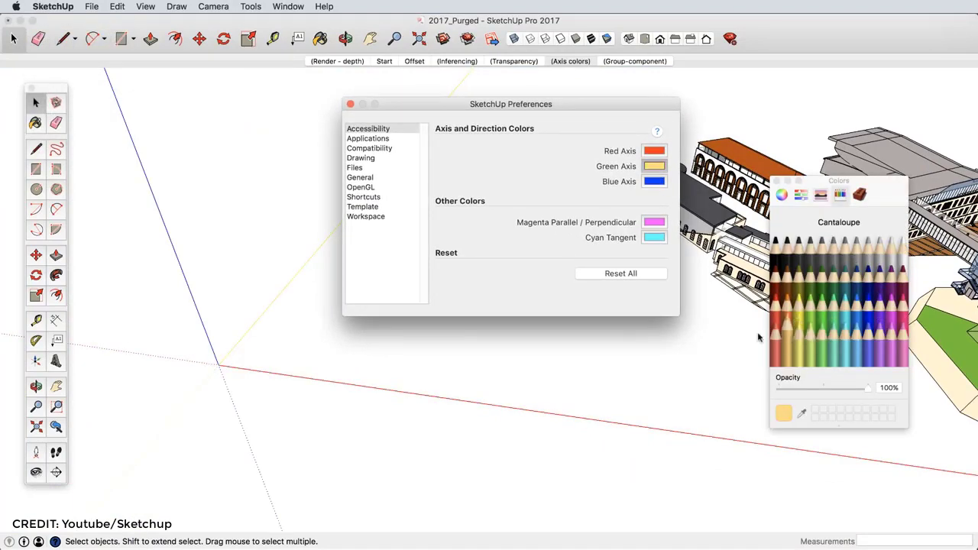
{"action": "left_click", "coordinate": [776, 182]}
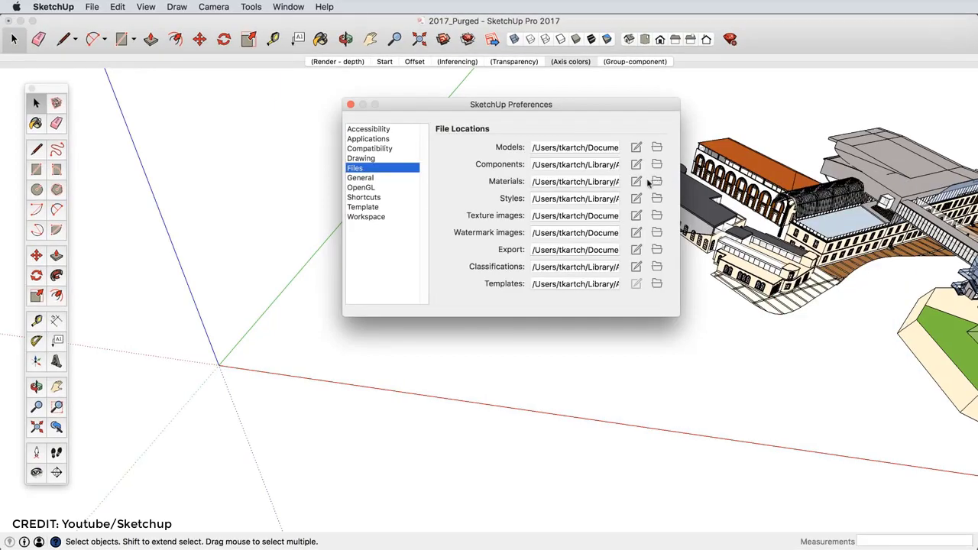
{"action": "left_click", "coordinate": [350, 104]}
Make the lamp post group into a component
{"action": "left_click", "coordinate": [635, 61]}
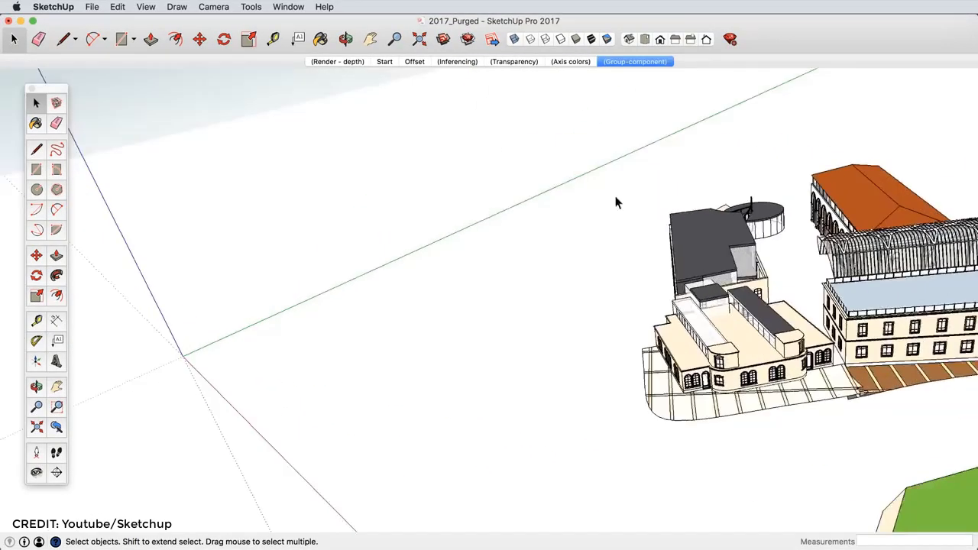
{"action": "right_click", "coordinate": [317, 188]}
{"action": "left_click", "coordinate": [331, 262]}
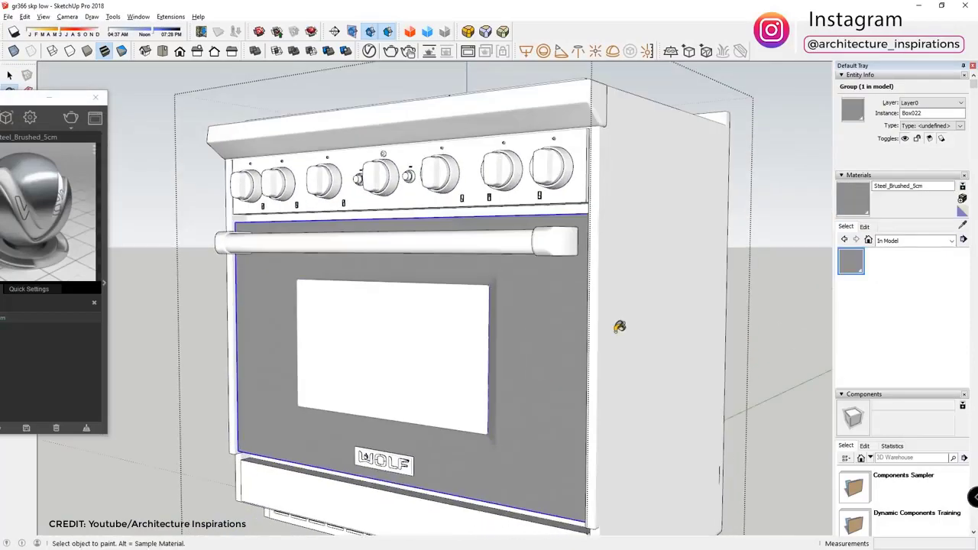
Orbit to the stove front and apply Plastic_Simple_Blurry_Black to the centre knob
{"action": "scroll", "coordinate": [619, 327], "scroll_direction": "down", "scroll_amount": 3}
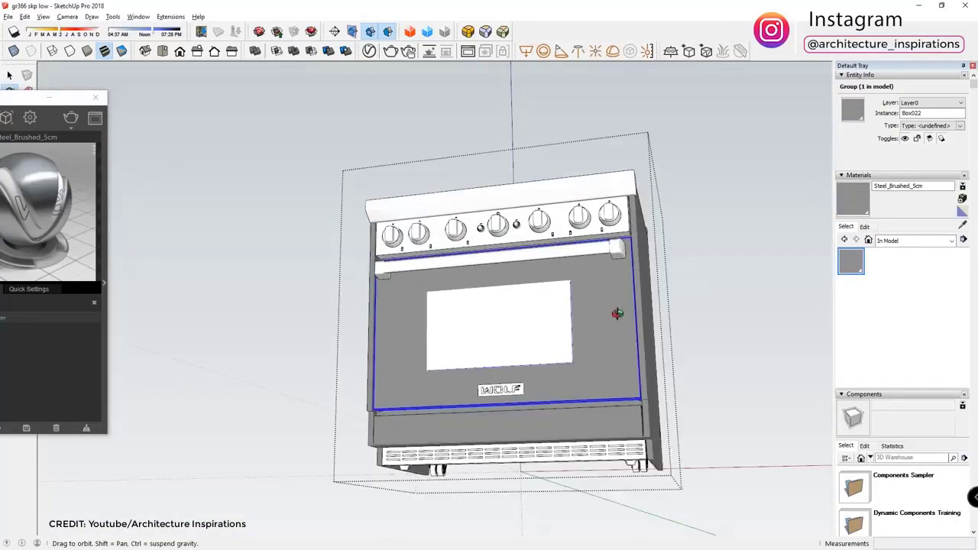
{"action": "middle_click_drag", "start_coordinate": [581, 295], "coordinate": [496, 309]}
{"action": "scroll", "coordinate": [478, 243], "scroll_direction": "up", "scroll_amount": 5}
{"action": "middle_click_drag", "start_coordinate": [478, 243], "coordinate": [473, 217]}
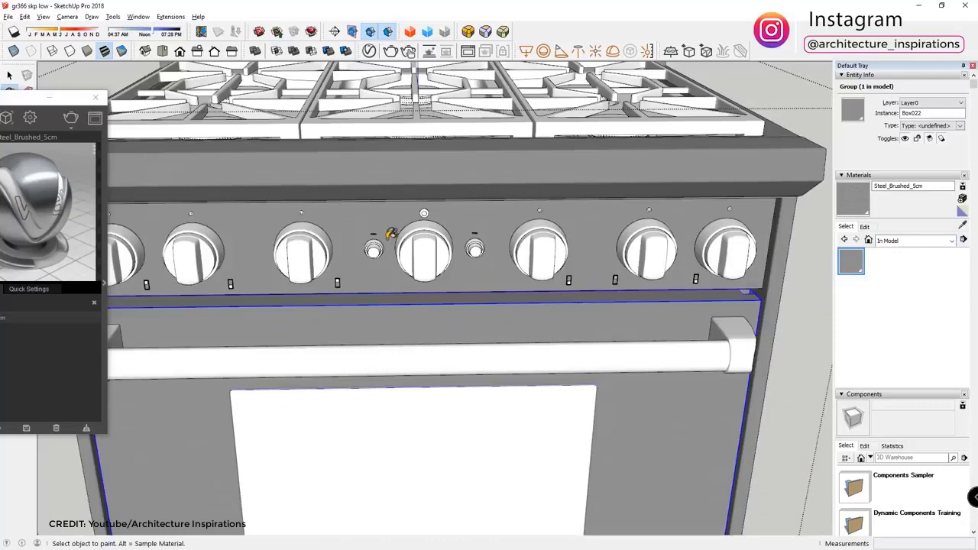
{"action": "scroll", "coordinate": [474, 245], "scroll_direction": "up", "scroll_amount": 5}
{"action": "scroll", "coordinate": [473, 245], "scroll_direction": "up", "scroll_amount": 3}
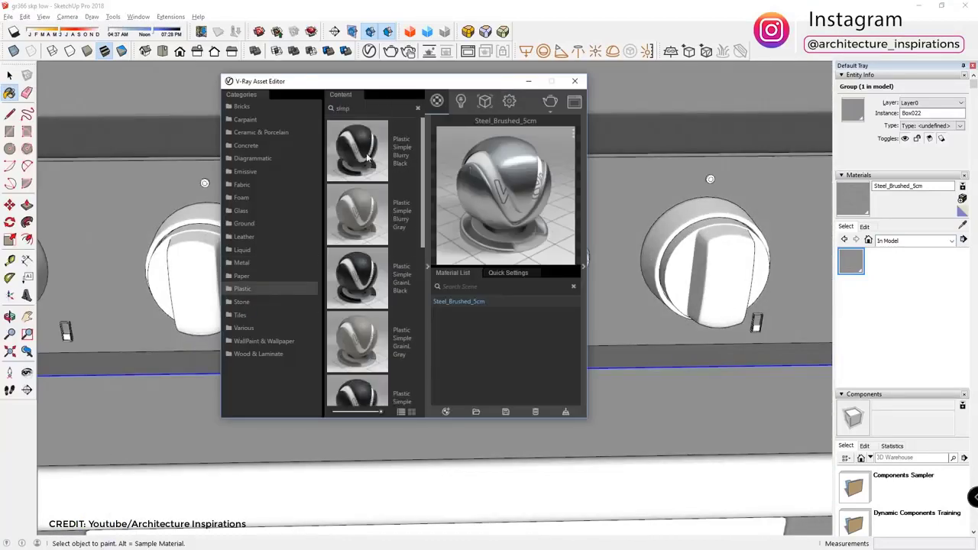
{"action": "left_click_drag", "start_coordinate": [368, 157], "coordinate": [458, 301]}
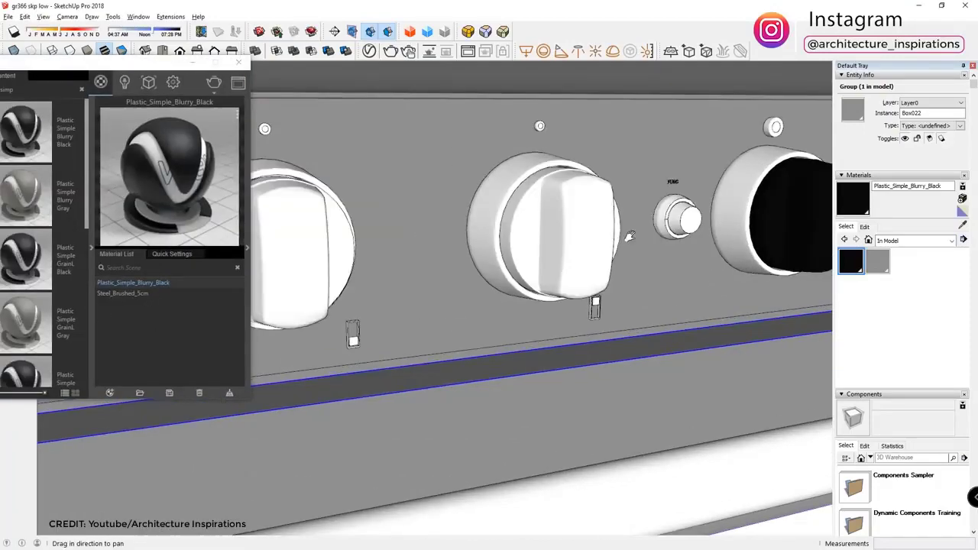
{"action": "middle_click_drag", "start_coordinate": [459, 268], "coordinate": [566, 264]}
{"action": "scroll", "coordinate": [566, 263], "scroll_direction": "down", "scroll_amount": 3}
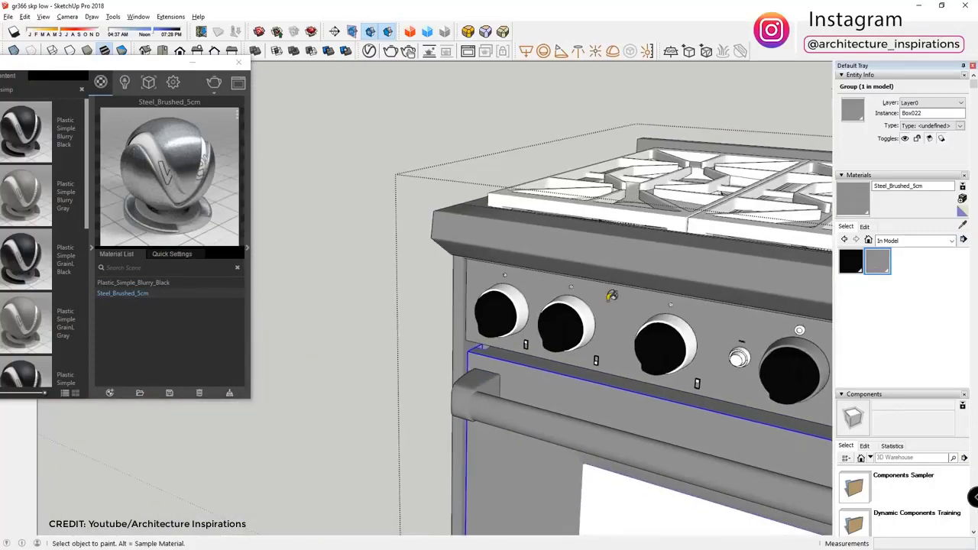
{"action": "middle_click_drag", "start_coordinate": [693, 322], "coordinate": [717, 323]}
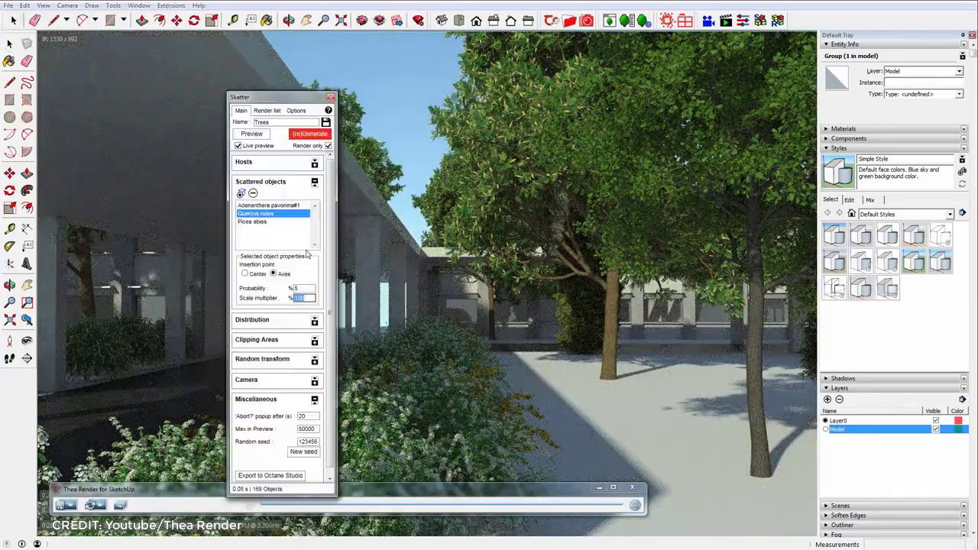
Regenerate the Thea Render plant scatter of trees and shrubs in the courtyard
{"action": "left_click", "coordinate": [310, 133]}
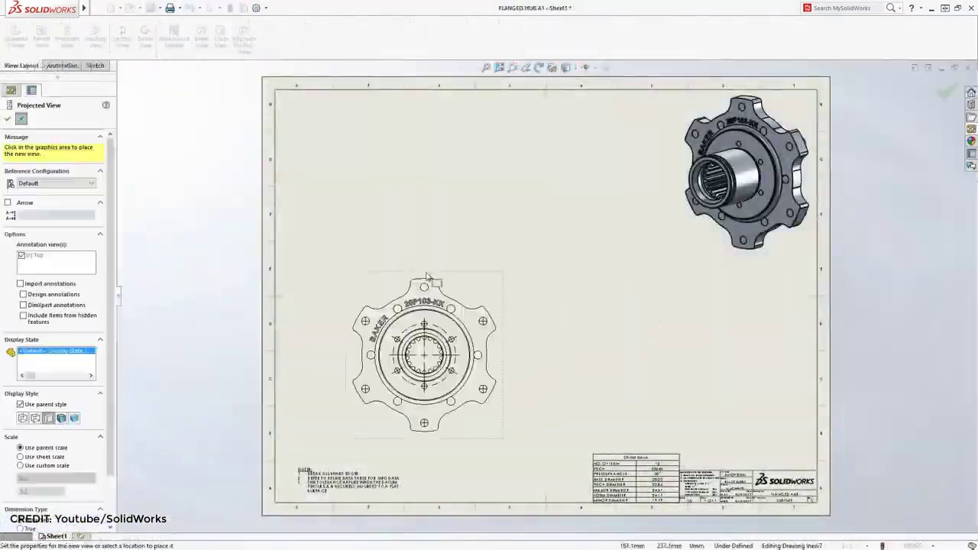
Start a Section View cutting line through the flanged hub's drawing view
{"action": "left_click", "coordinate": [523, 264]}
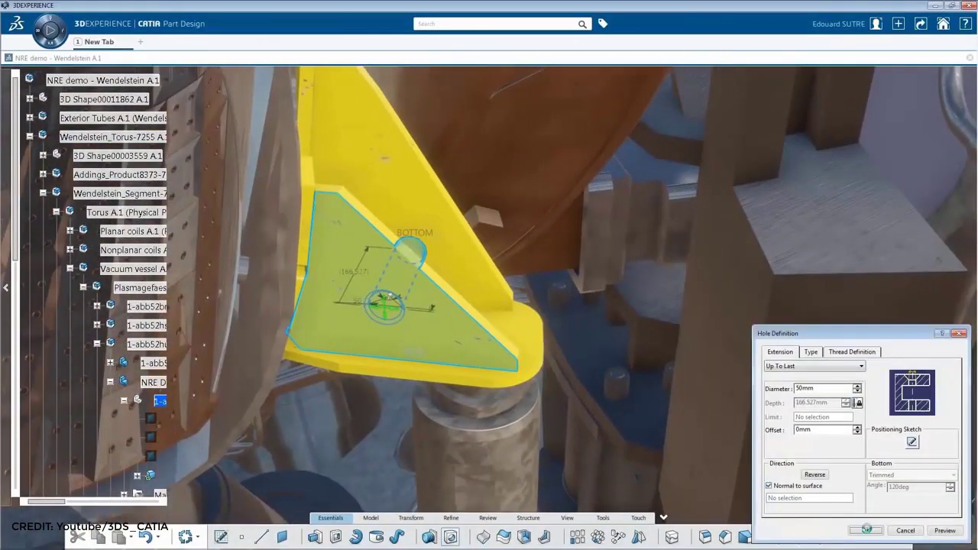
Confirm the 50 mm bracket hole, then tile the Front Fork A.1 parts and drawing windows
{"action": "left_click", "coordinate": [867, 529]}
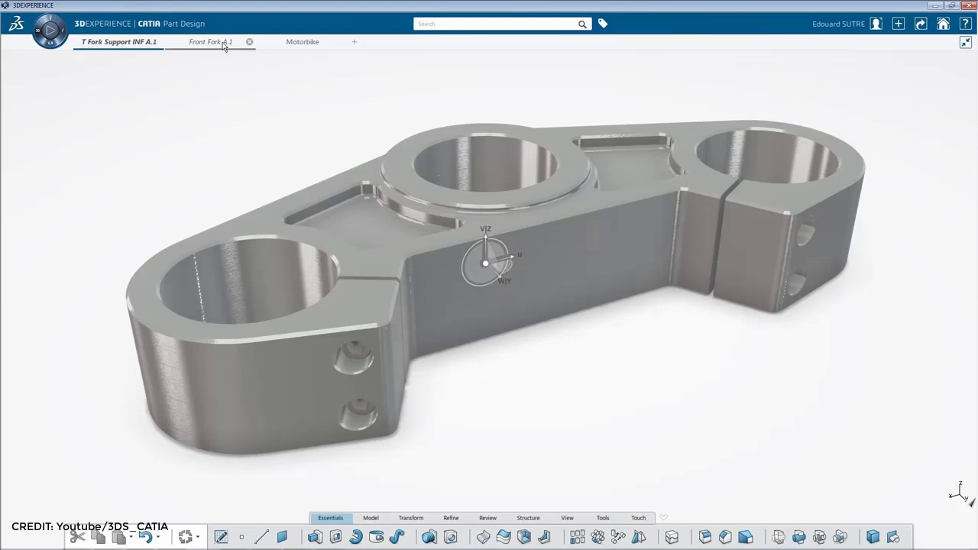
{"action": "left_click", "coordinate": [222, 43]}
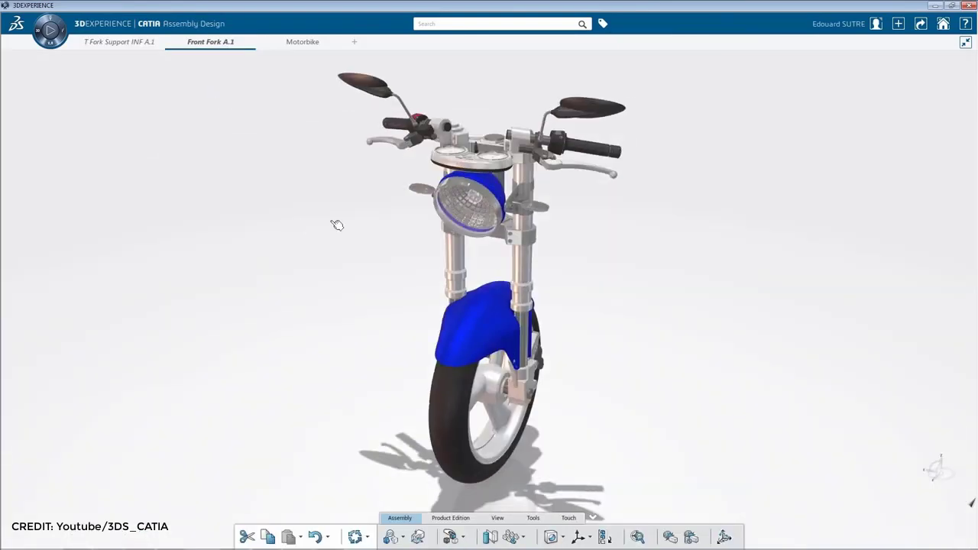
{"action": "left_click", "coordinate": [965, 42]}
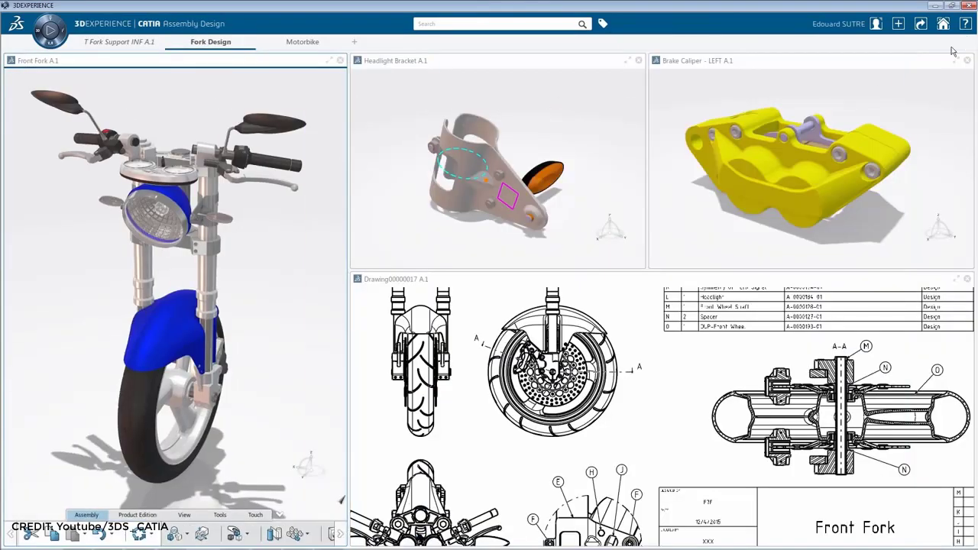
{"action": "left_click", "coordinate": [596, 64]}
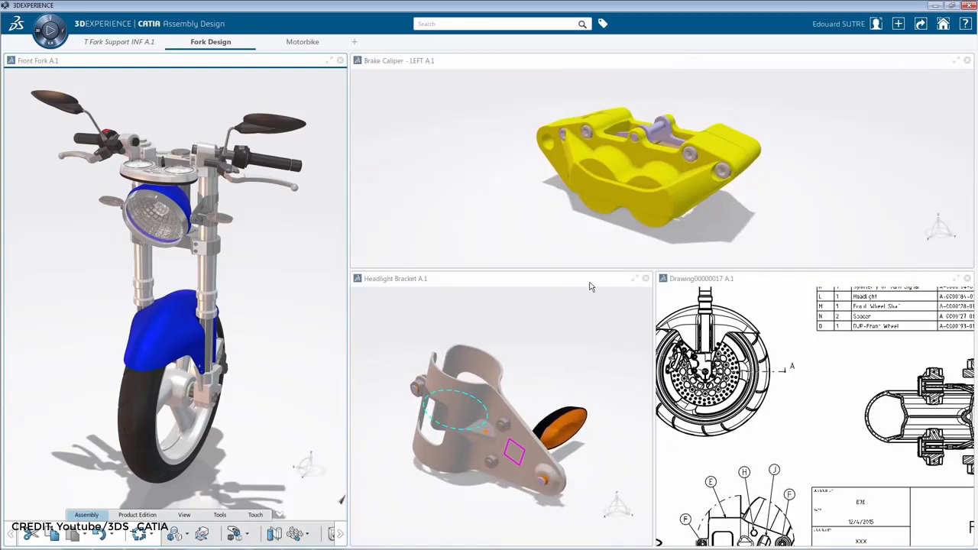
{"action": "key", "text": "ctrl+Tab"}
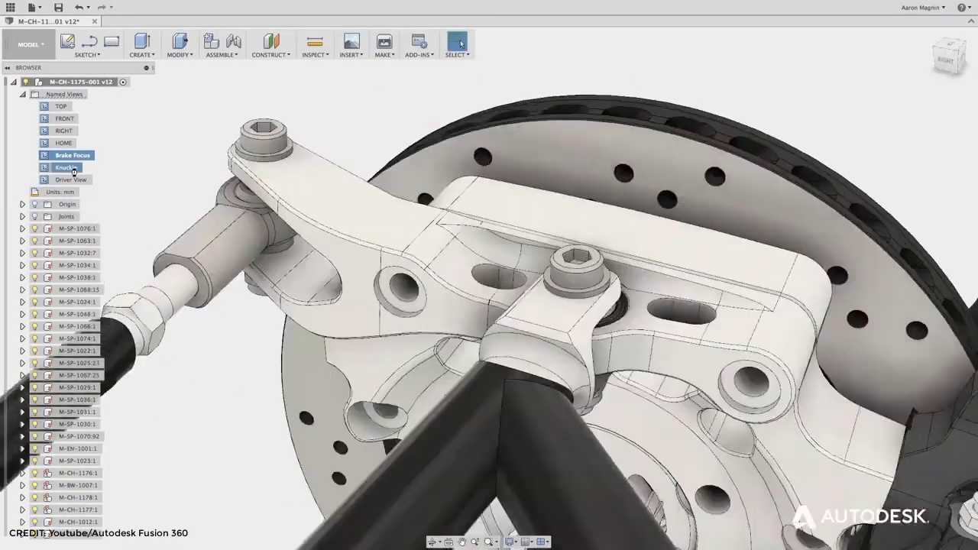
Jump to the Knuckle named view and switch to the Simulation workspace
{"action": "double_click", "coordinate": [67, 167]}
{"action": "left_click", "coordinate": [42, 46]}
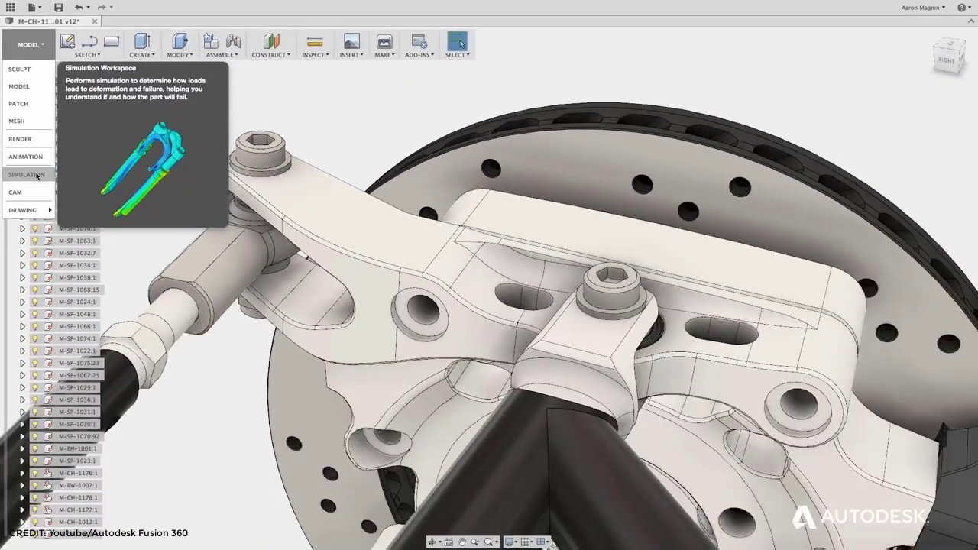
{"action": "left_click", "coordinate": [37, 175]}
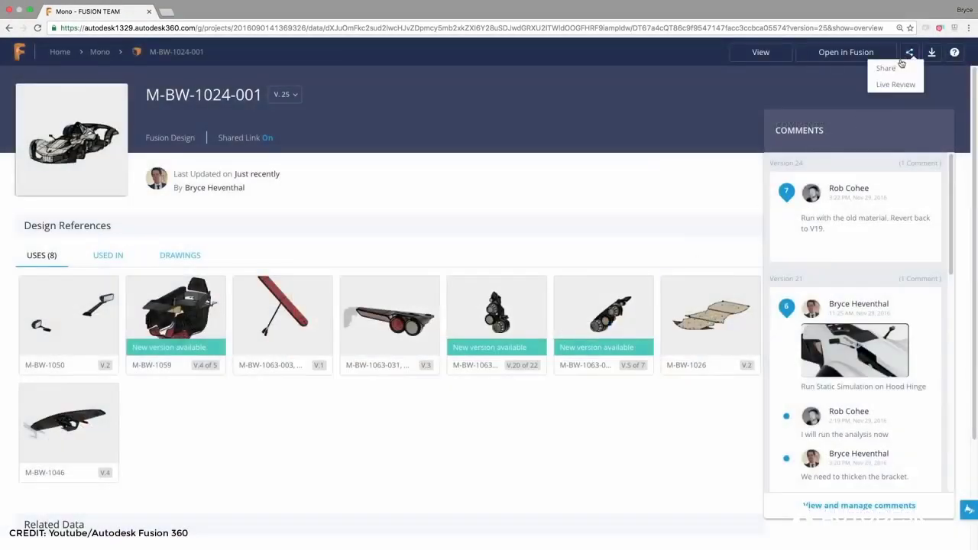
Open the share-link settings for design M-BW-1024-001
{"action": "left_click", "coordinate": [896, 69]}
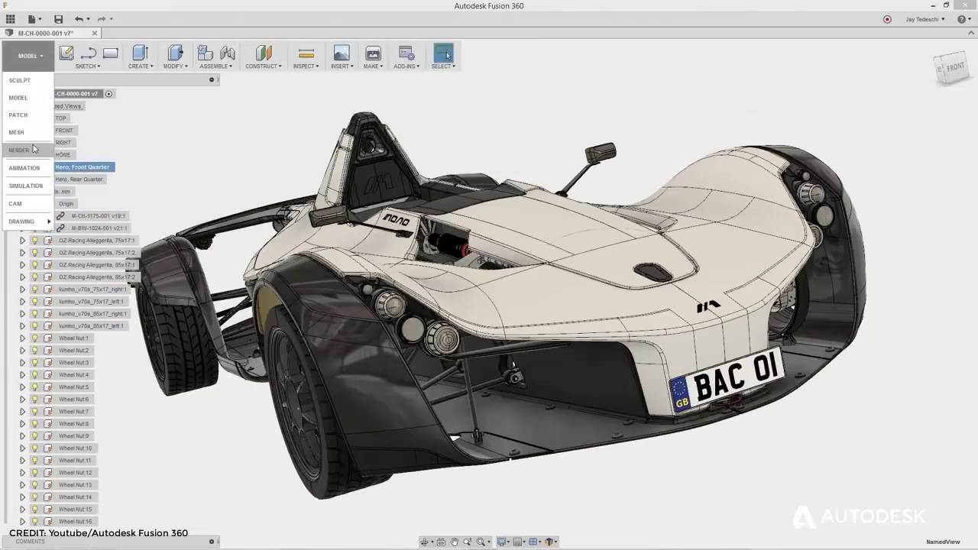
Switch to the Render workspace and run an In-Canvas Render of the race car
{"action": "left_click", "coordinate": [34, 148]}
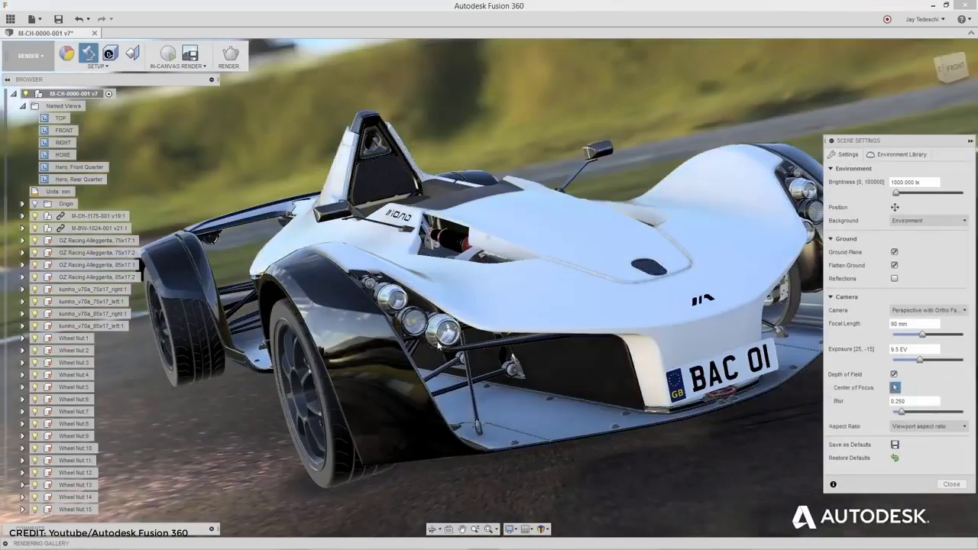
{"action": "left_click", "coordinate": [168, 54]}
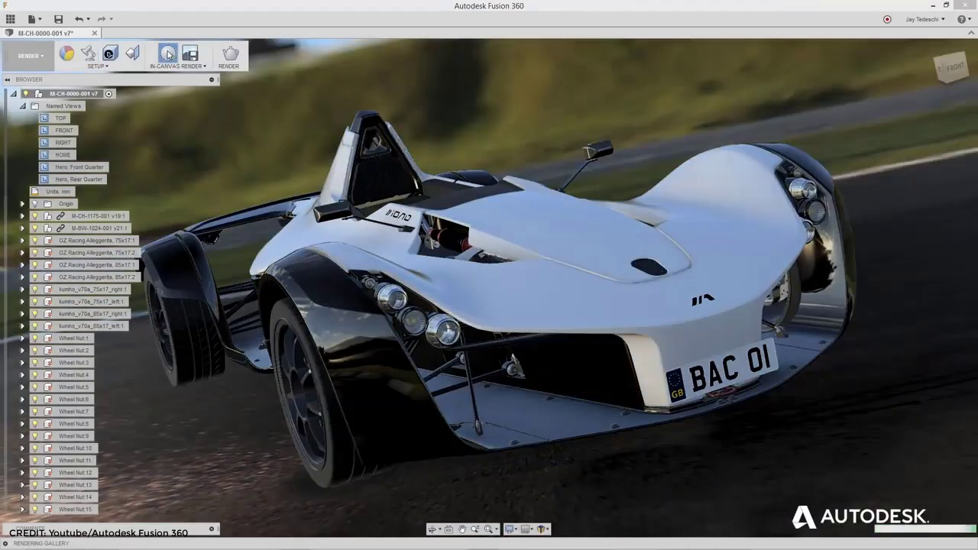